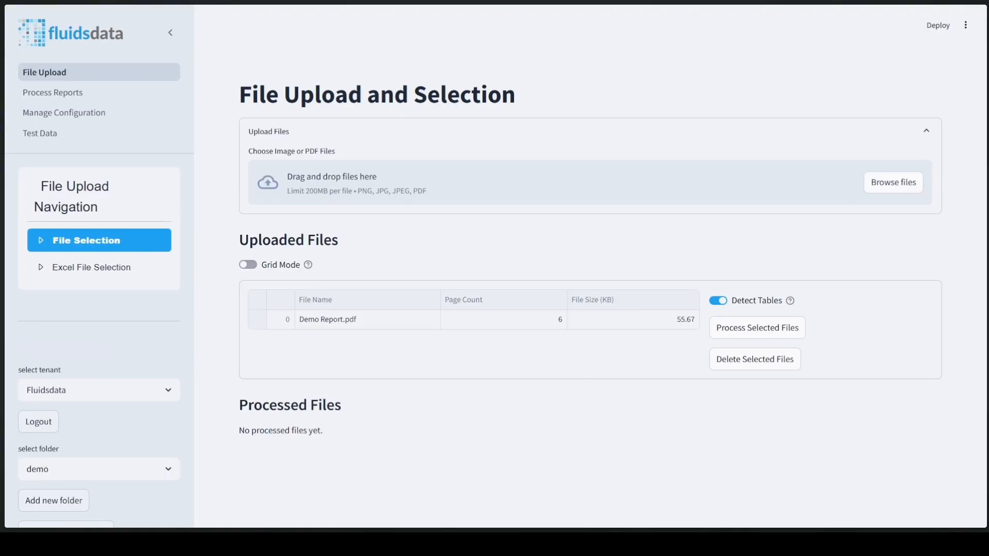
Select Demo Report.pdf in the uploaded files and process it with table detection enabled.
click(257, 319)
click(754, 336)
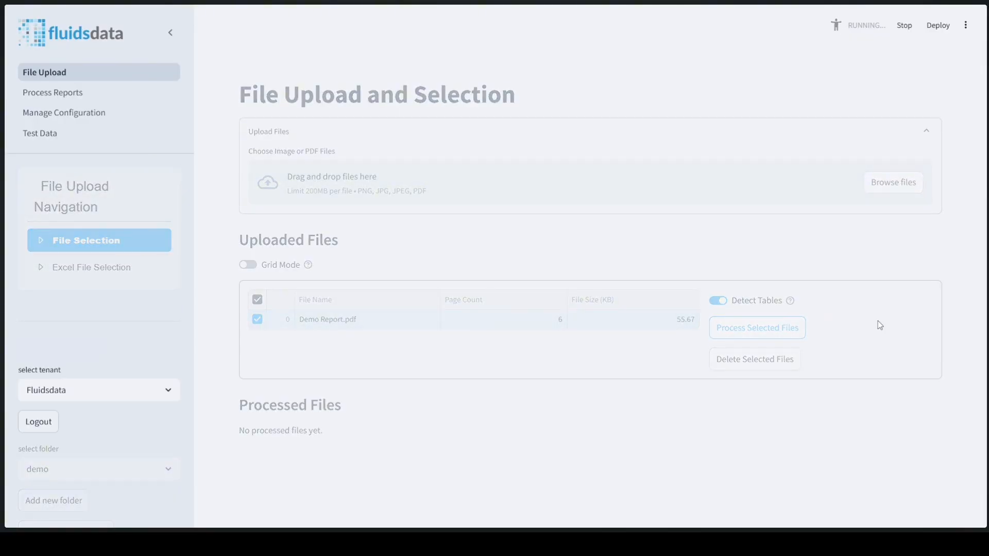
scroll(873, 328, down, 4)
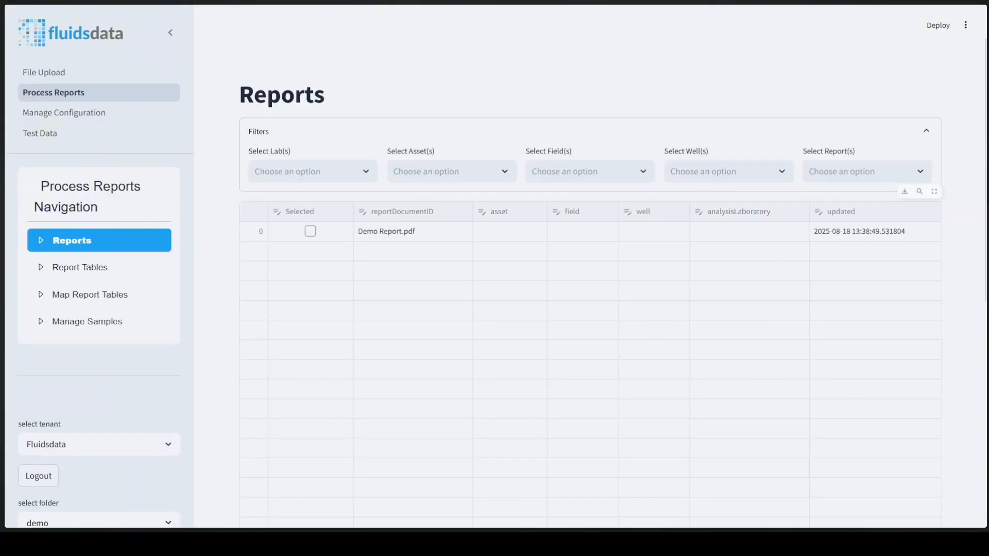
Select the Demo Report in the reports list and open its detected tables.
click(309, 231)
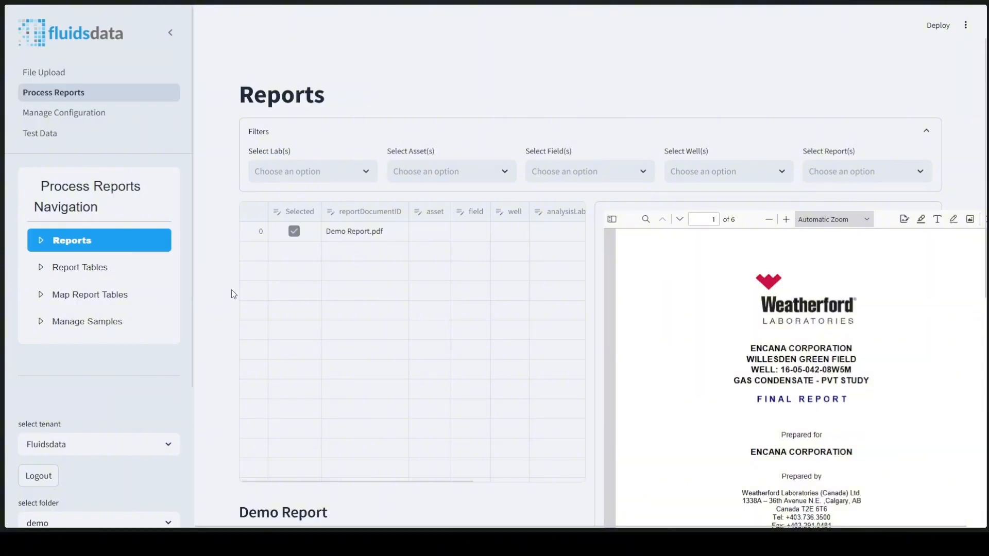
scroll(232, 291, down, 4)
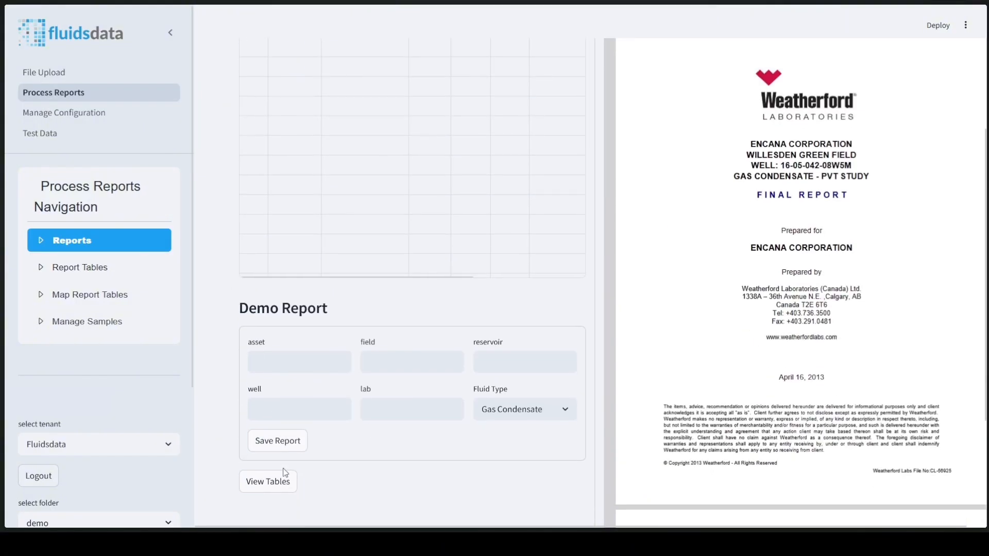
click(284, 485)
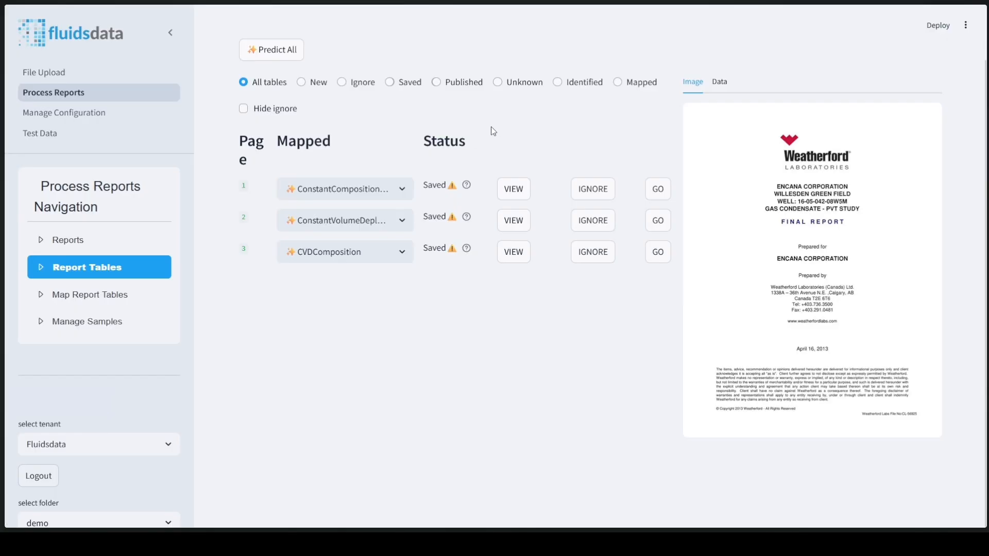
Preview the page 1 ConstantCompositionExpansionTest table and open it for editing.
click(514, 189)
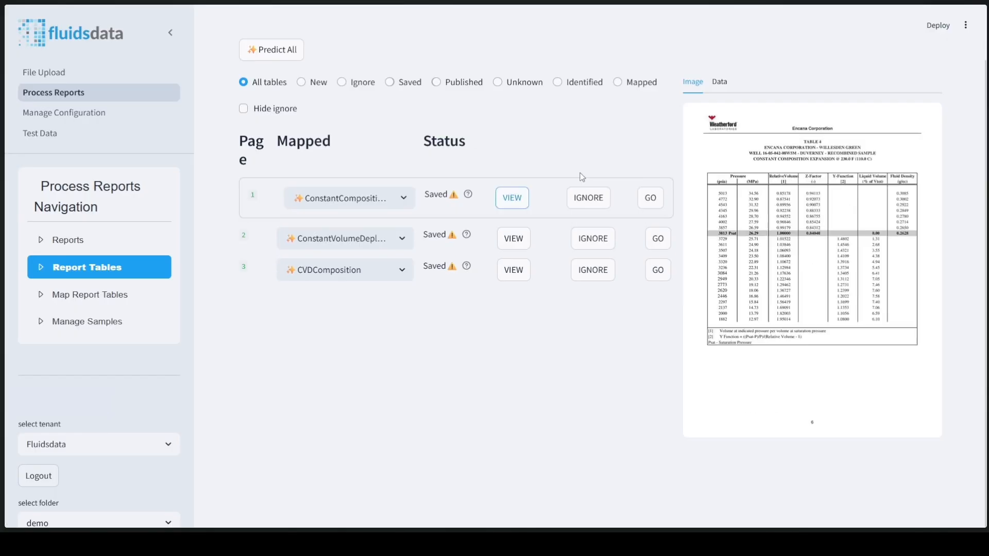
click(648, 201)
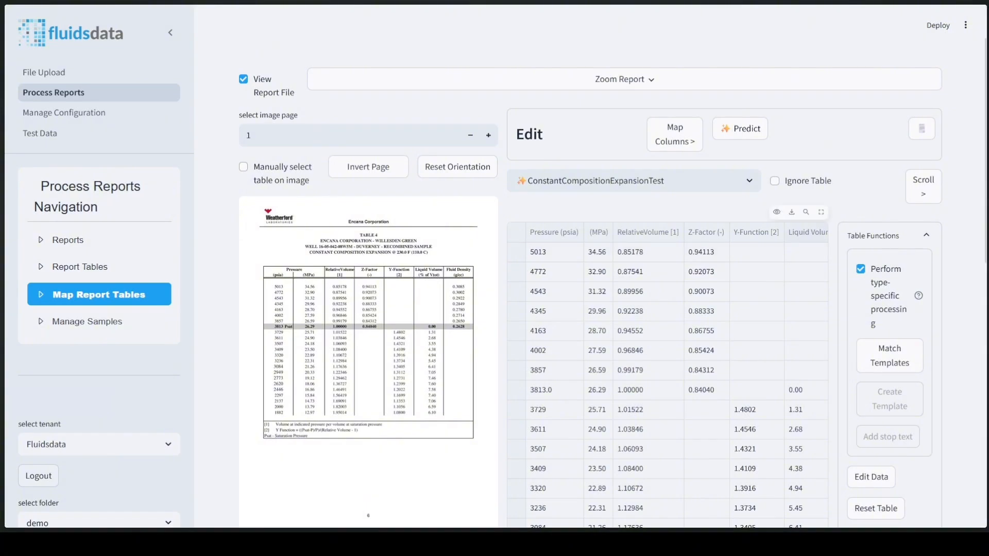
Examine the extracted table in full-screen view and scroll through its rows.
click(820, 211)
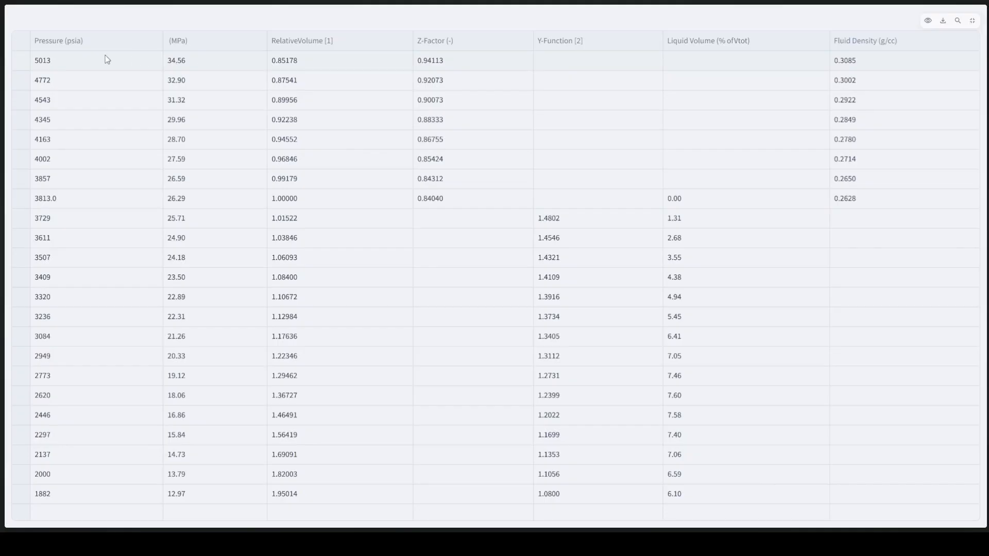
click(972, 21)
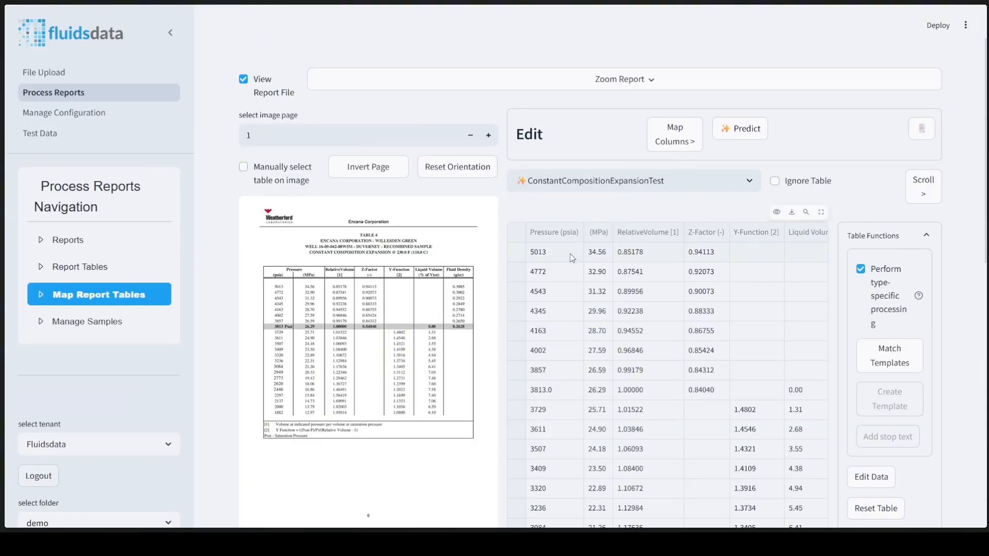
scroll(571, 257, down, 4)
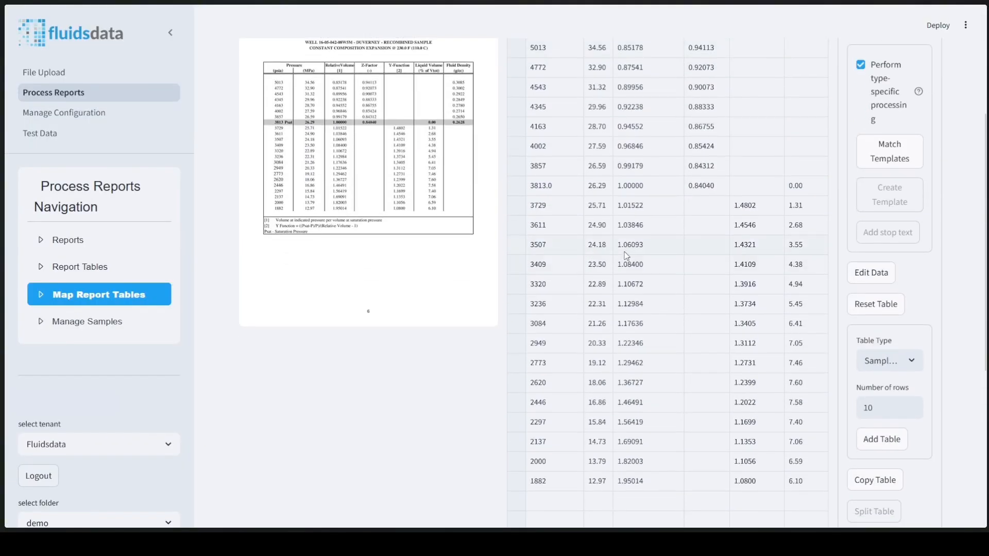
scroll(627, 256, down, 3)
scroll(627, 256, up, 10)
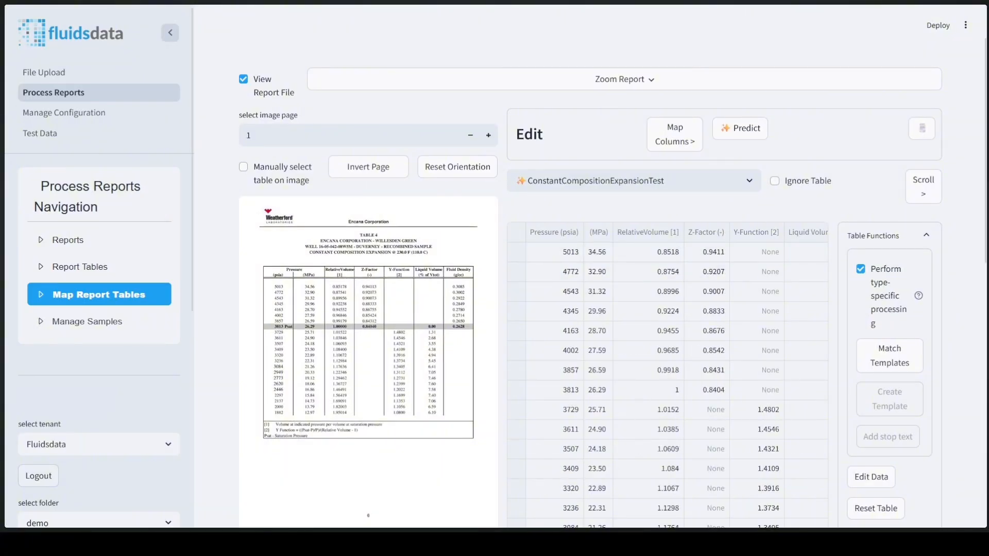
Enable manual table selection and draw a box around the Y-Function and Liquid Volume values on the report image.
click(170, 32)
click(61, 162)
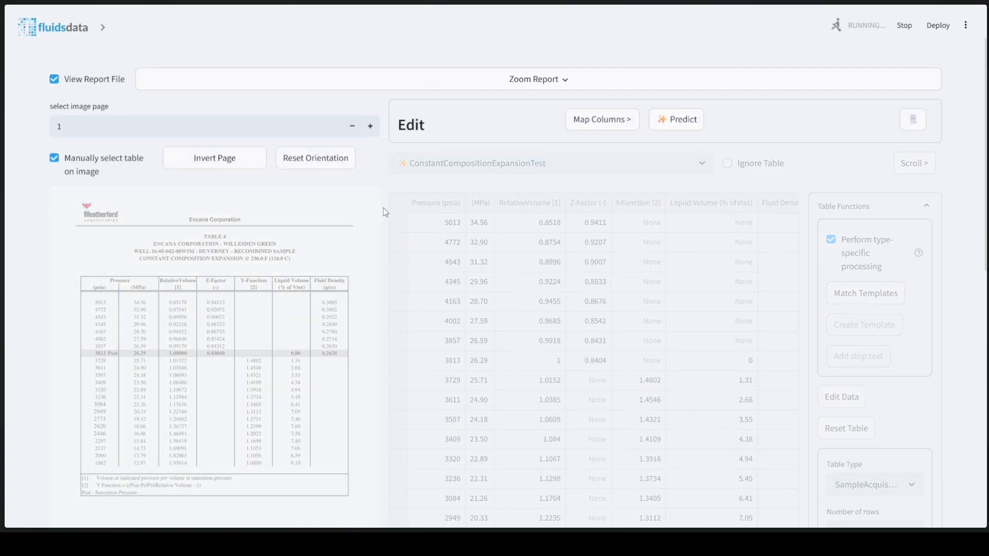
scroll(382, 238, down, 4)
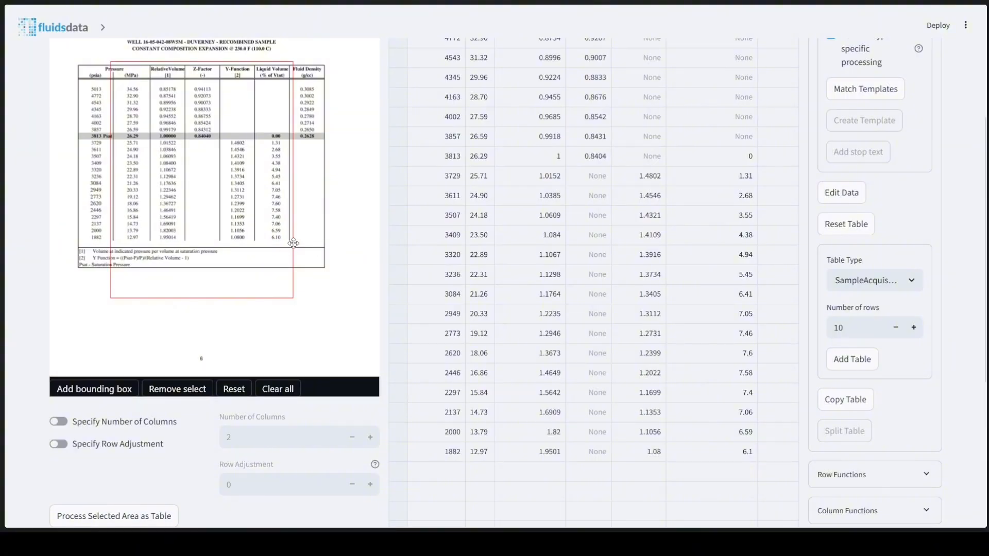
drag(293, 298, 289, 245)
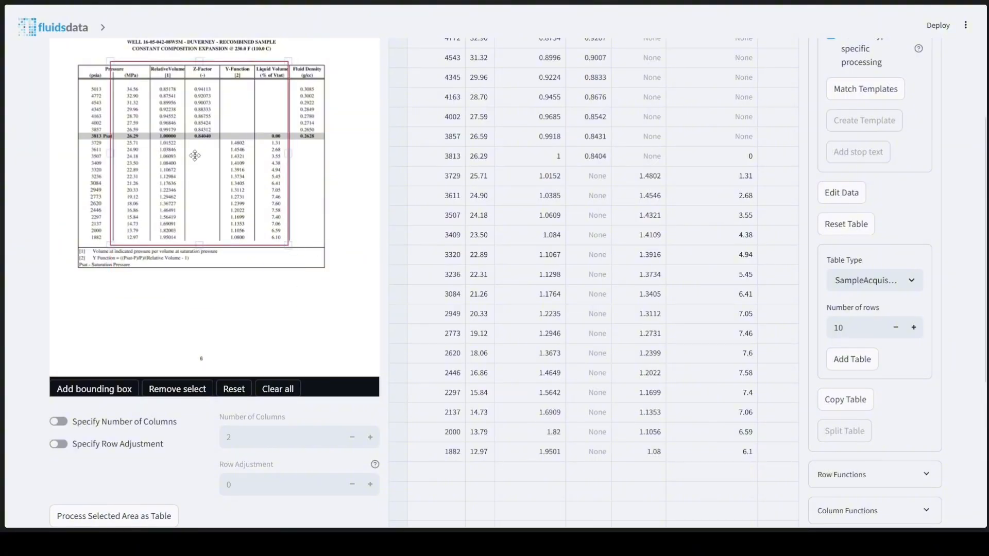
drag(110, 68, 220, 139)
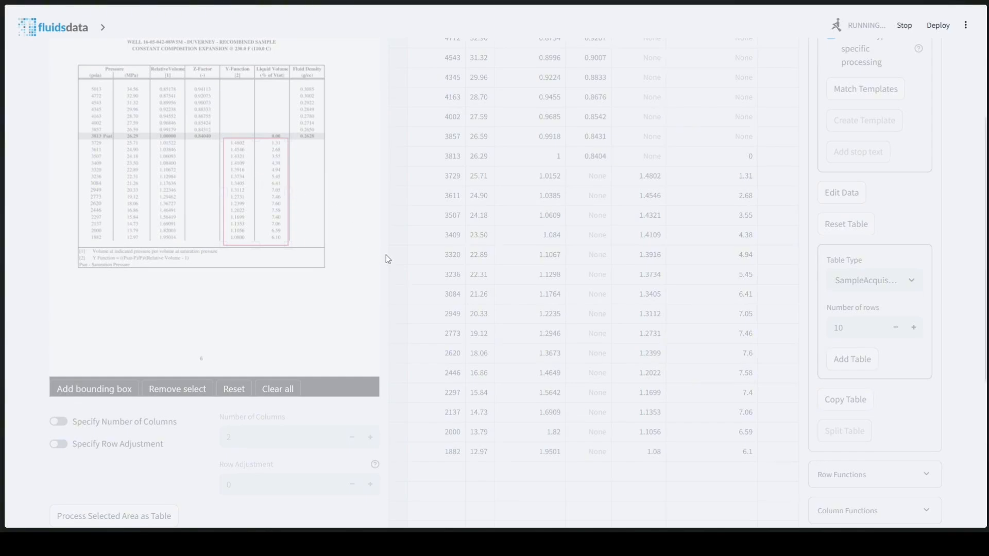
Process the selected area as a table and replace the current table with the result.
scroll(383, 260, down, 4)
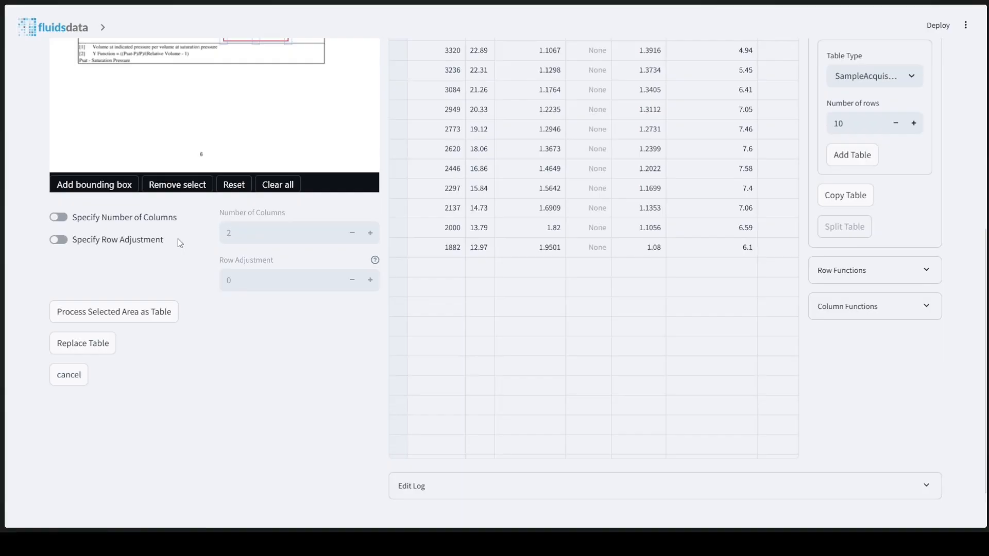
click(149, 322)
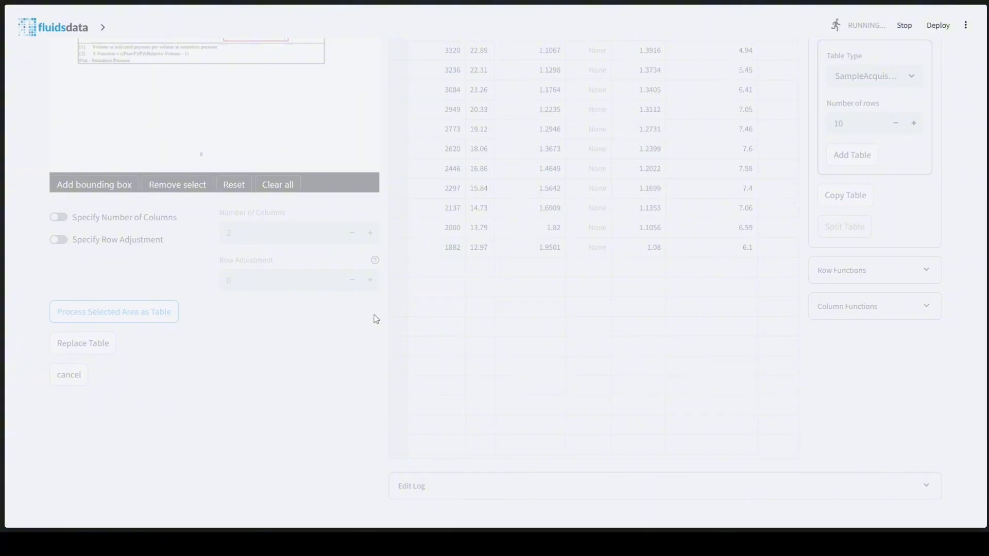
scroll(255, 286, down, 4)
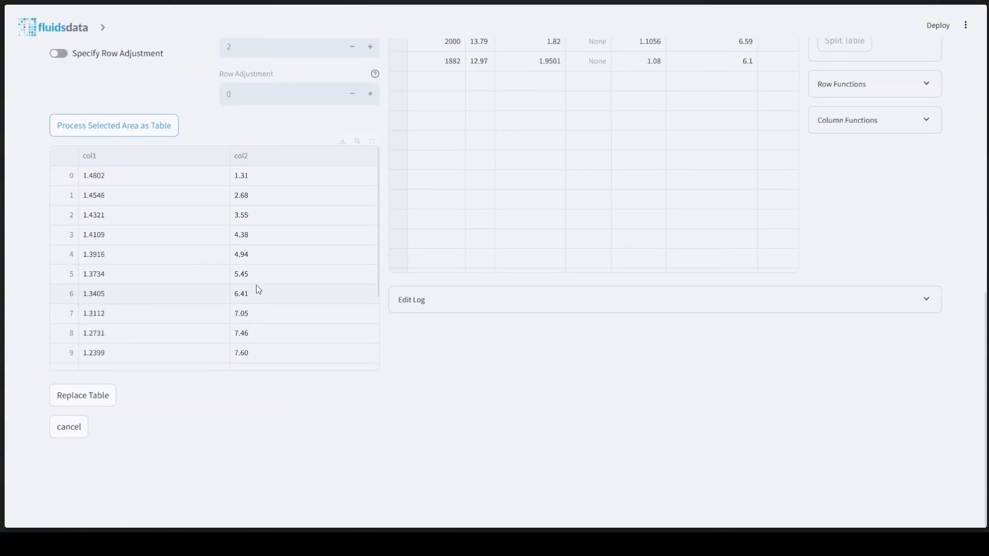
scroll(197, 242, down, 2)
scroll(224, 256, up, 3)
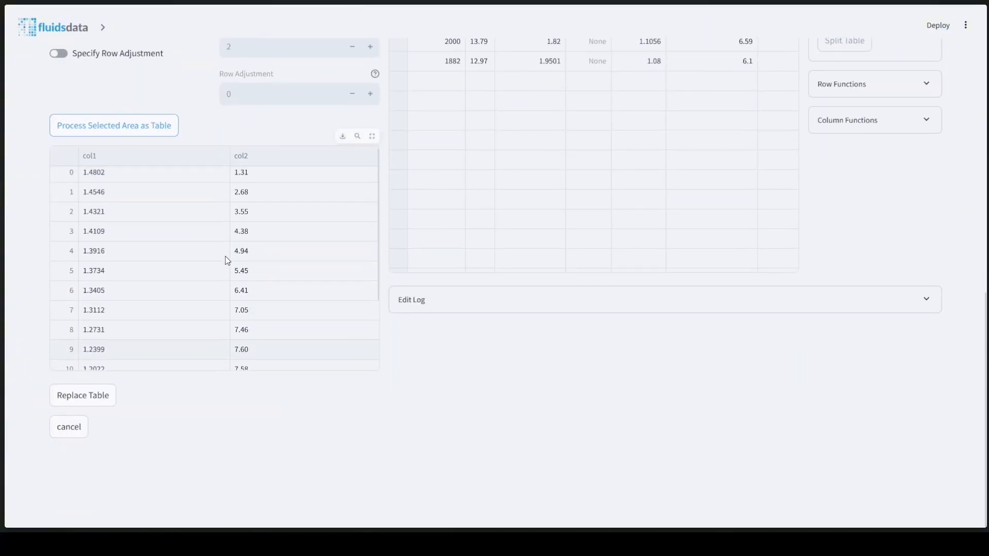
click(101, 398)
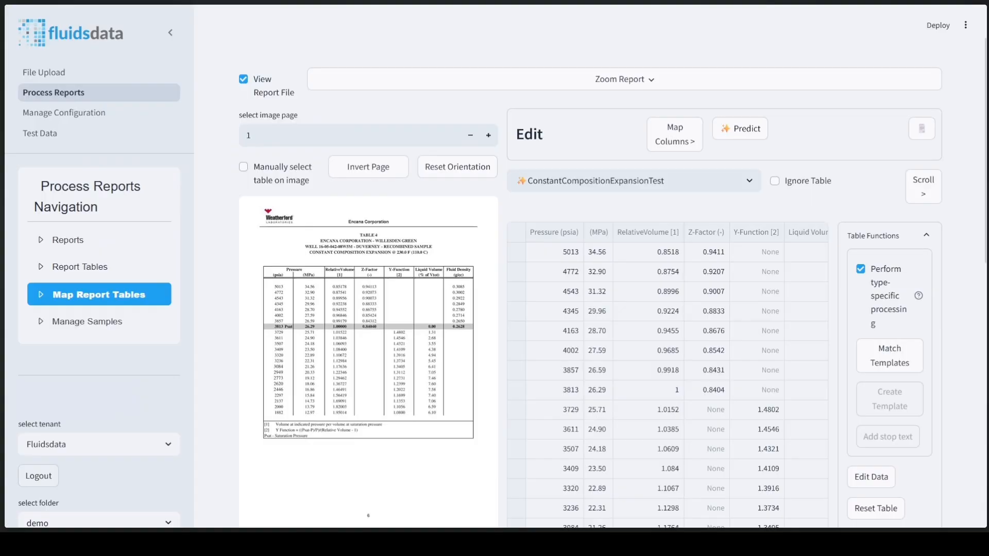
Review the table's mappings to standard columns and units, and proceed to header mapping.
click(690, 140)
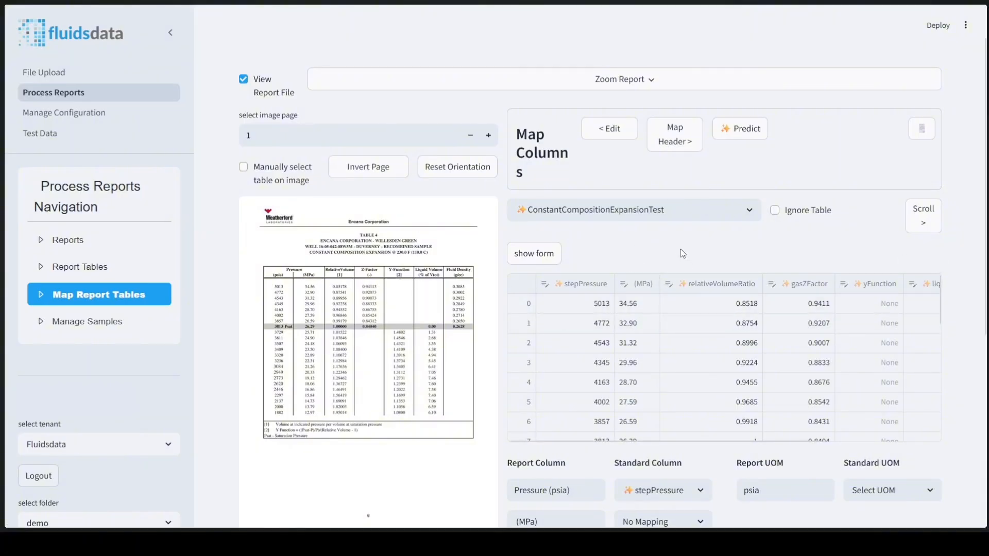
scroll(672, 257, down, 4)
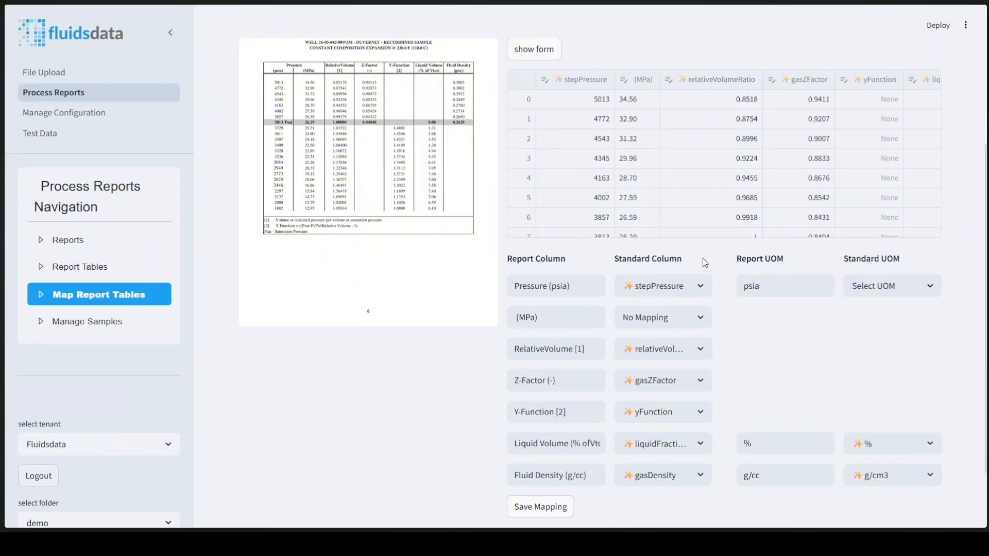
scroll(590, 278, down, 2)
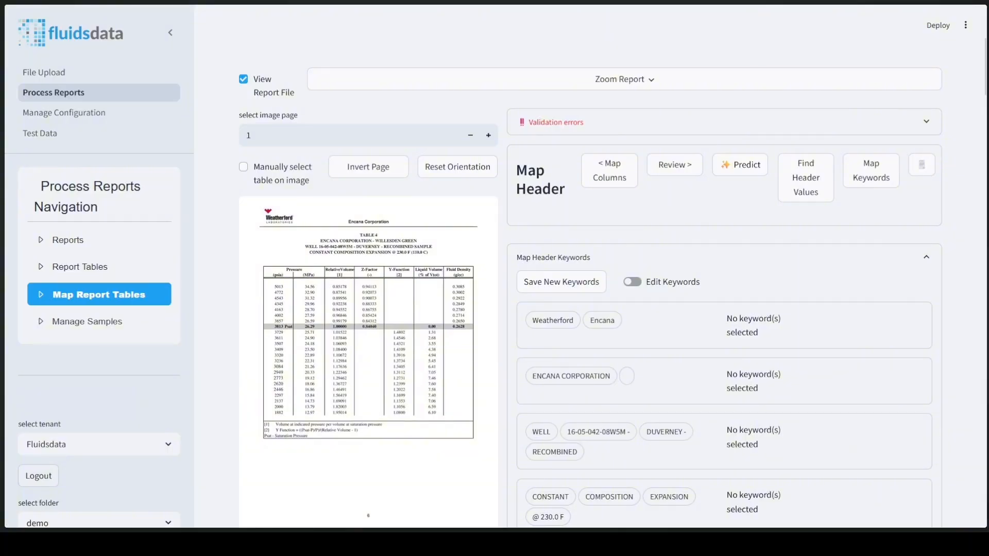
scroll(590, 294, down, 4)
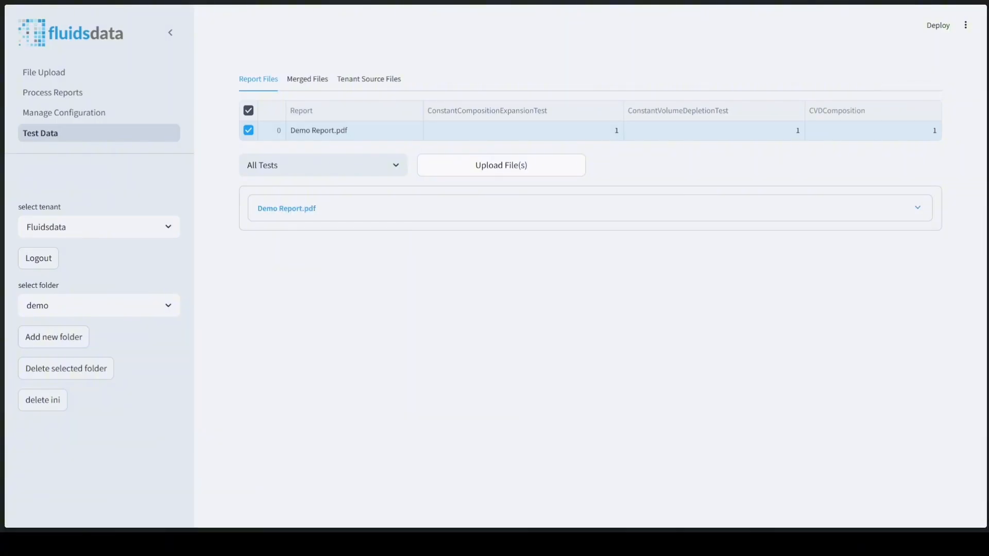
Expand the Demo Report.pdf entry in the test data to inspect its extracted test tables.
click(386, 217)
scroll(512, 289, down, 5)
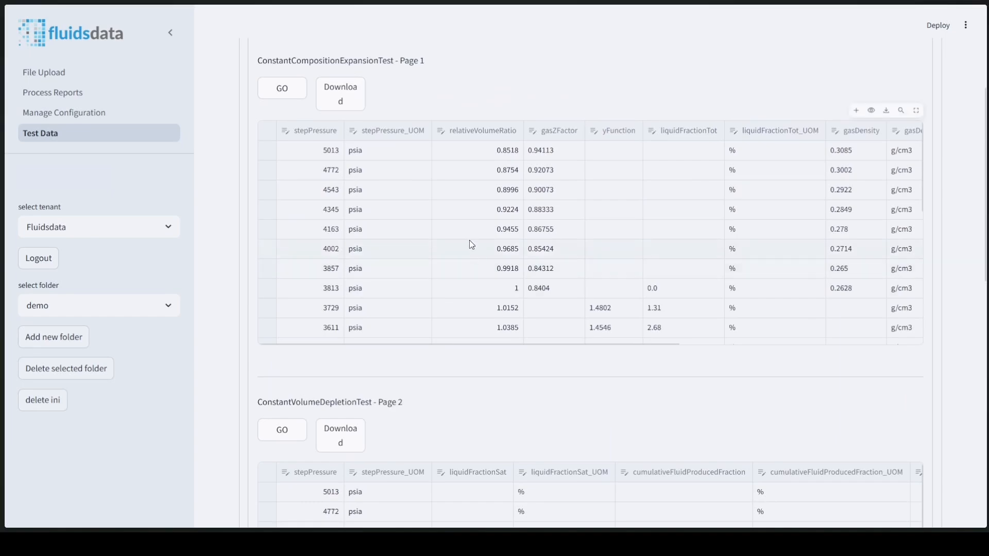
scroll(464, 231, up, 5)
Switch to merged files and choose the ConstantCompositionExpansionTest test.
click(316, 80)
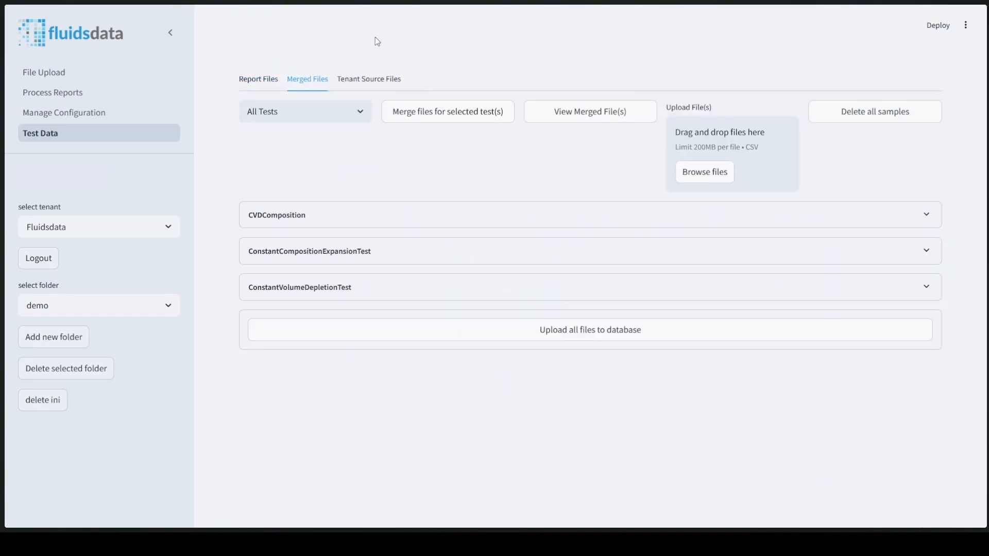
click(329, 111)
scroll(332, 217, down, 6)
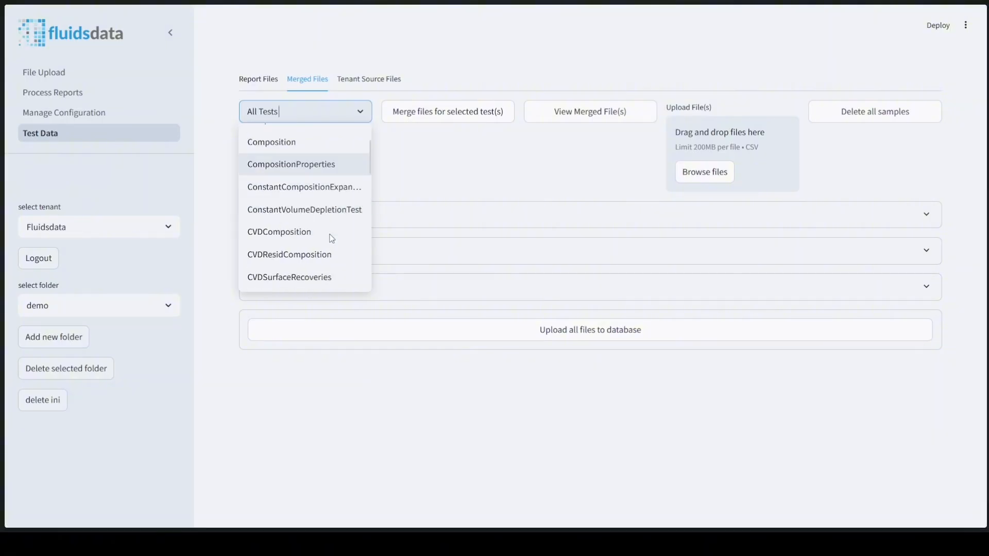
scroll(334, 211, up, 6)
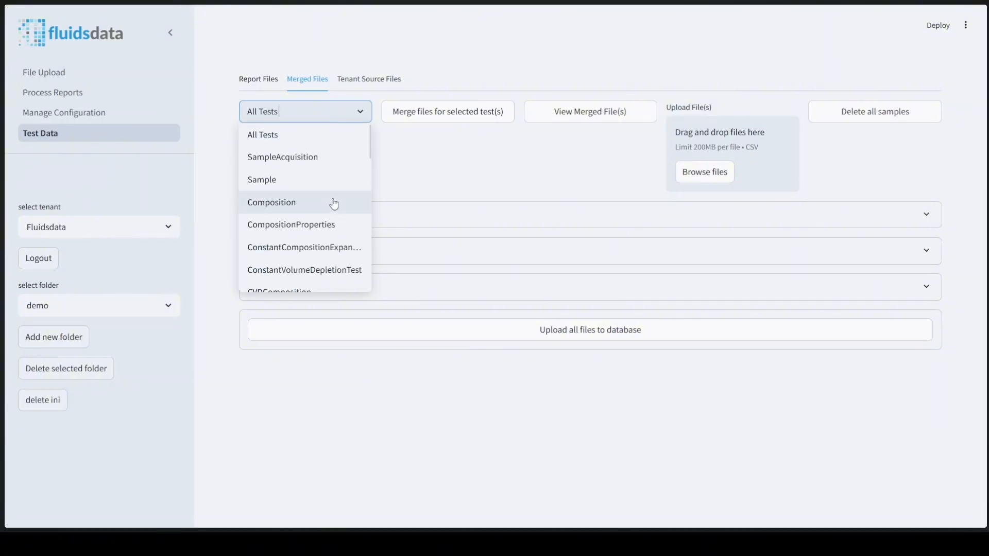
click(307, 248)
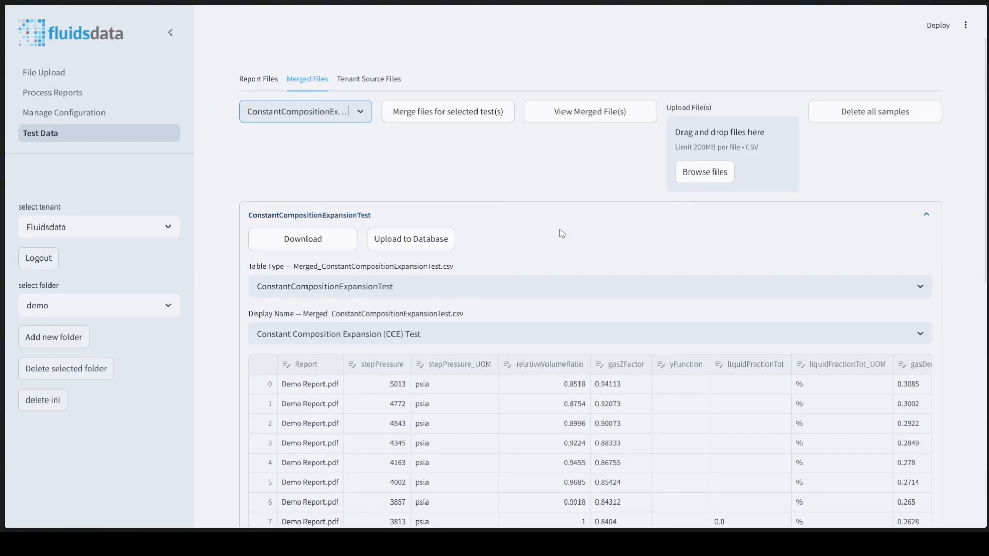
Upload the merged ConstantCompositionExpansionTest data to the database.
scroll(598, 270, down, 4)
scroll(492, 236, down, 1)
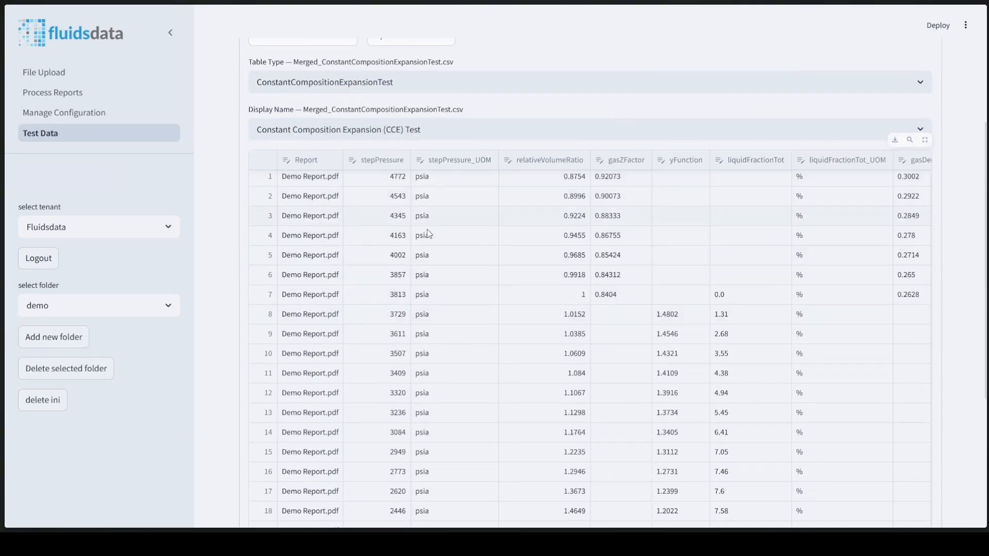
scroll(478, 274, up, 5)
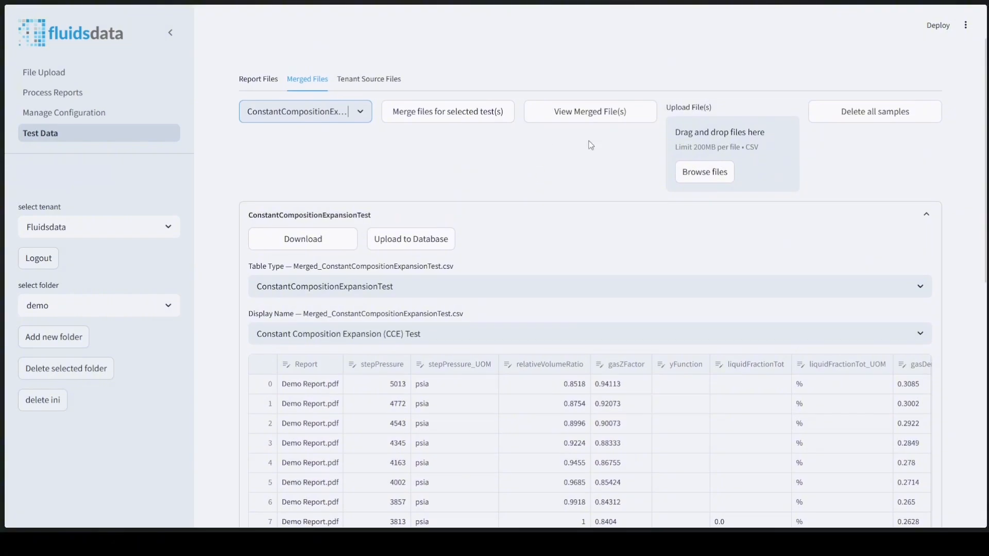
click(419, 242)
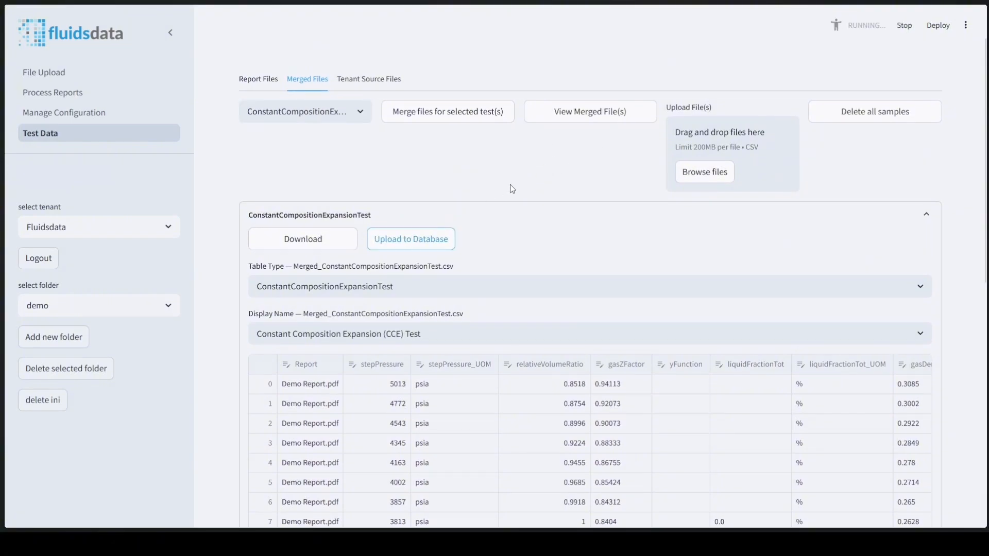